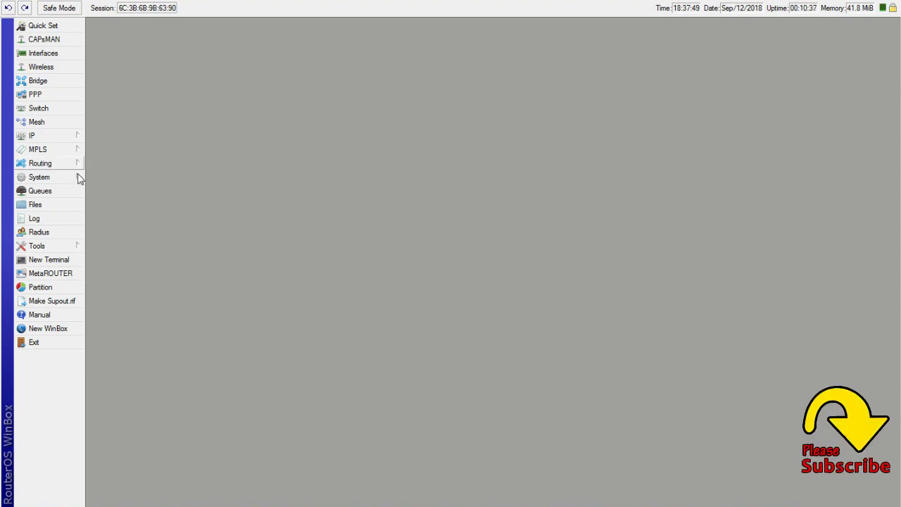
Check the SNTP client's enabled state and its primary and secondary NTP server addresses, and apply the existing settings.
{"action": "left_click", "coordinate": [76, 177]}
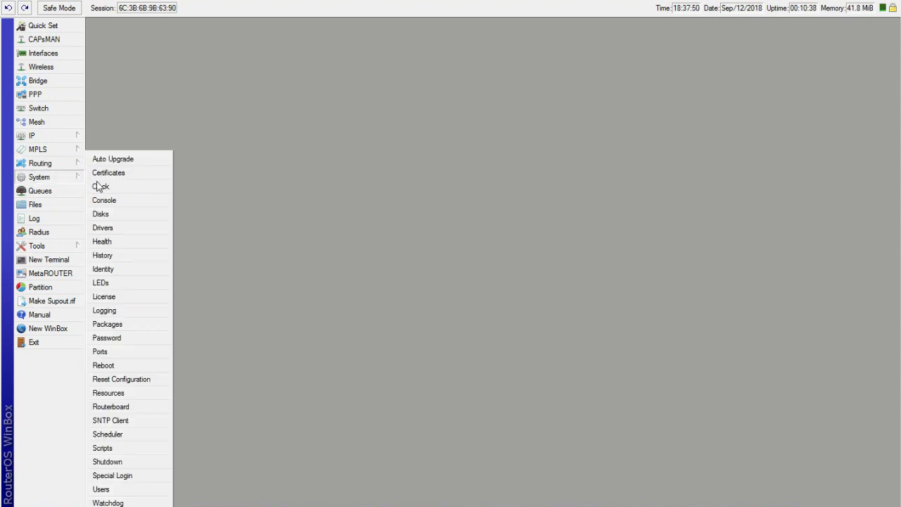
{"action": "left_click", "coordinate": [125, 421]}
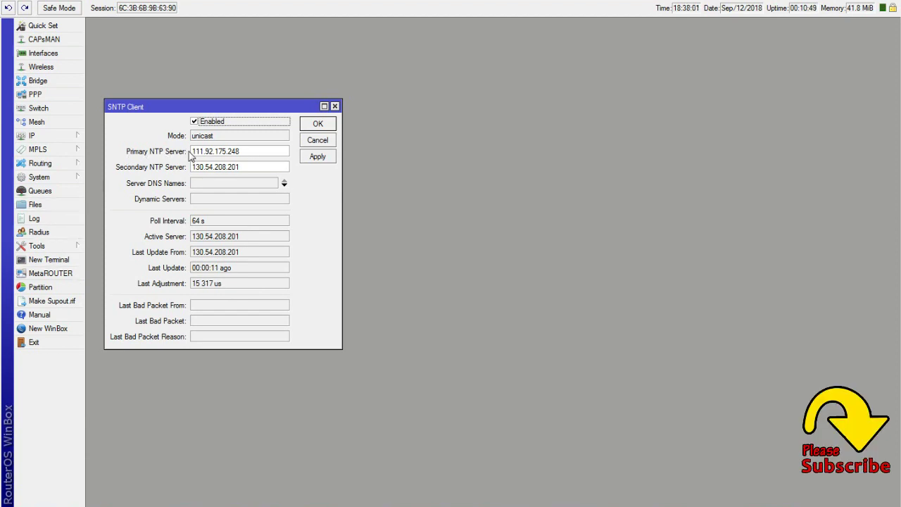
{"action": "double_click", "coordinate": [253, 152]}
{"action": "double_click", "coordinate": [243, 166]}
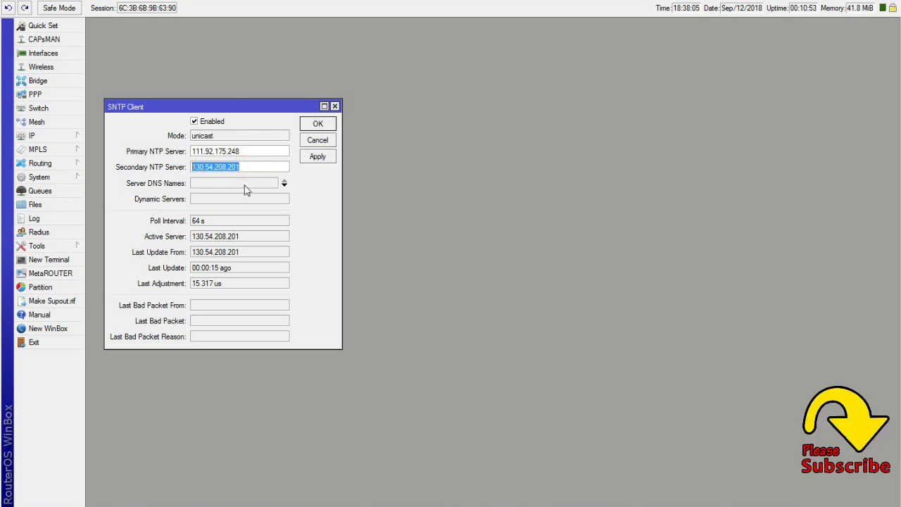
{"action": "left_click", "coordinate": [325, 156]}
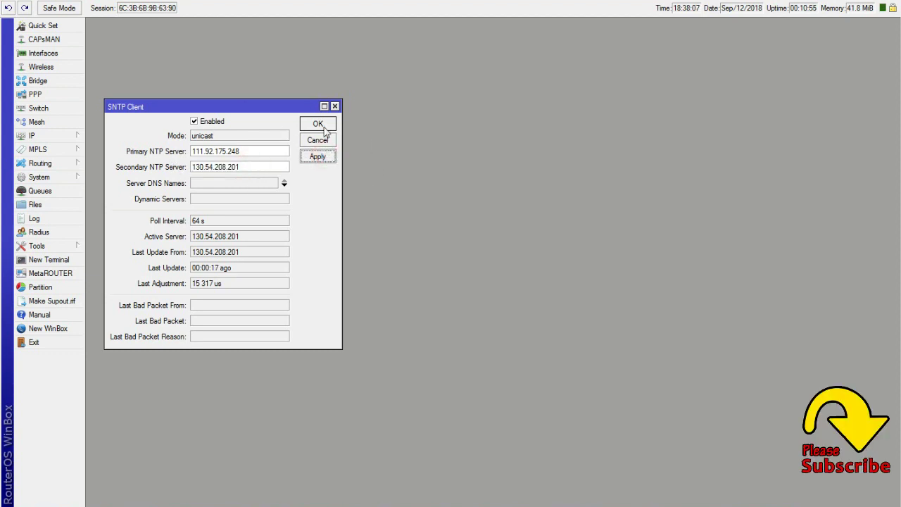
{"action": "left_click", "coordinate": [323, 126]}
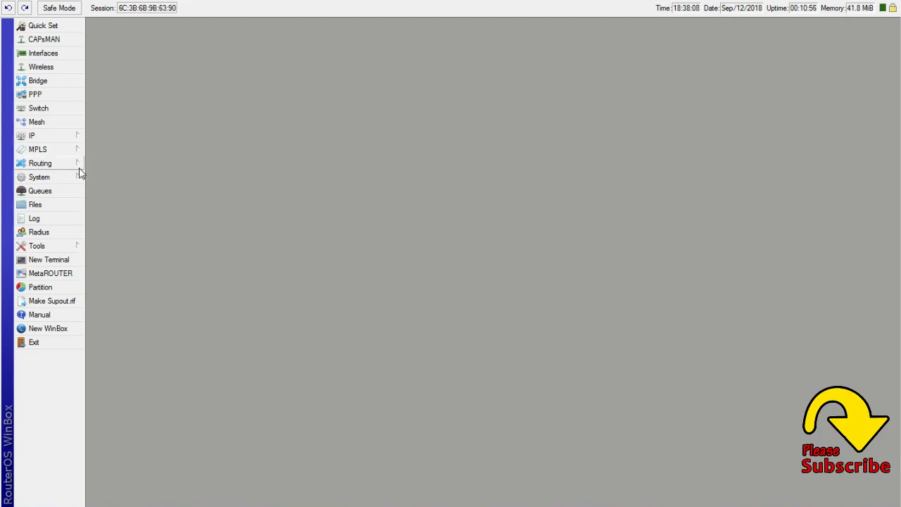
Check the router's system clock time, date and time zone without changing them.
{"action": "left_click", "coordinate": [55, 177]}
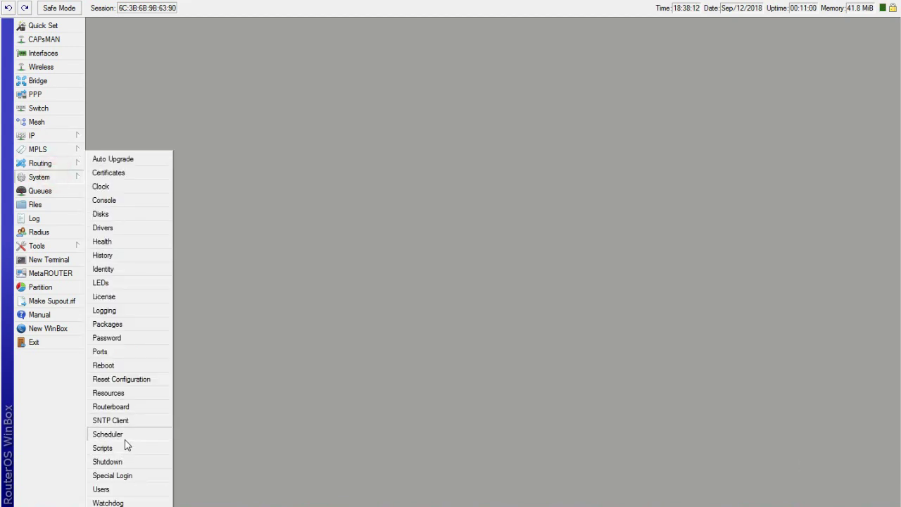
{"action": "left_click", "coordinate": [101, 186]}
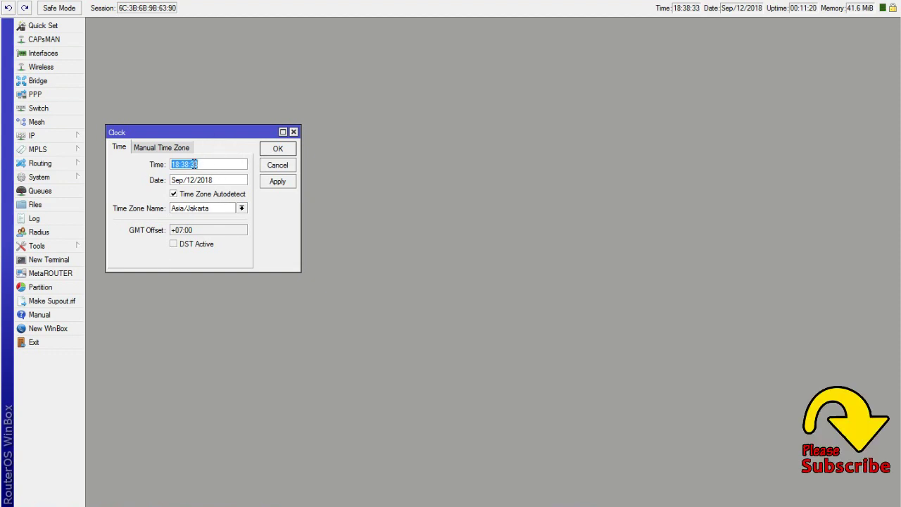
{"action": "left_click", "coordinate": [277, 168]}
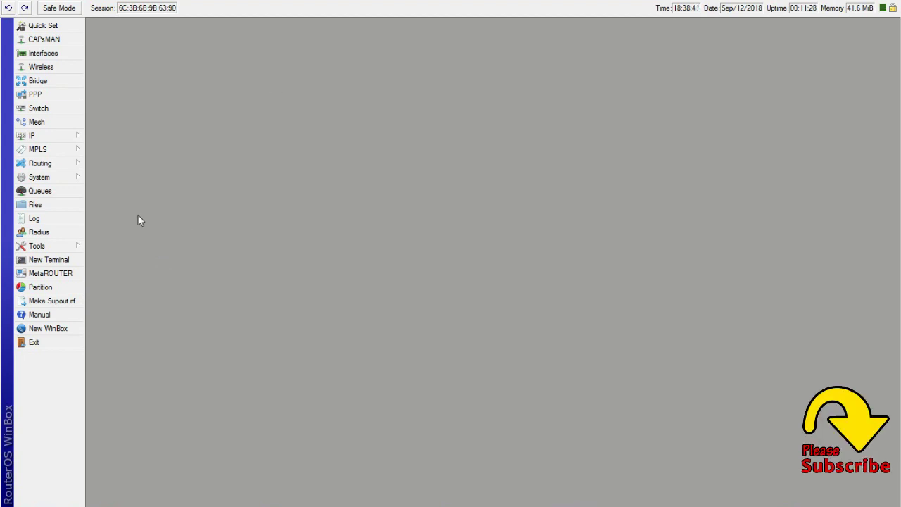
Add a new entry in the system Scheduler and name it "jadwal reboot".
{"action": "left_click", "coordinate": [62, 177]}
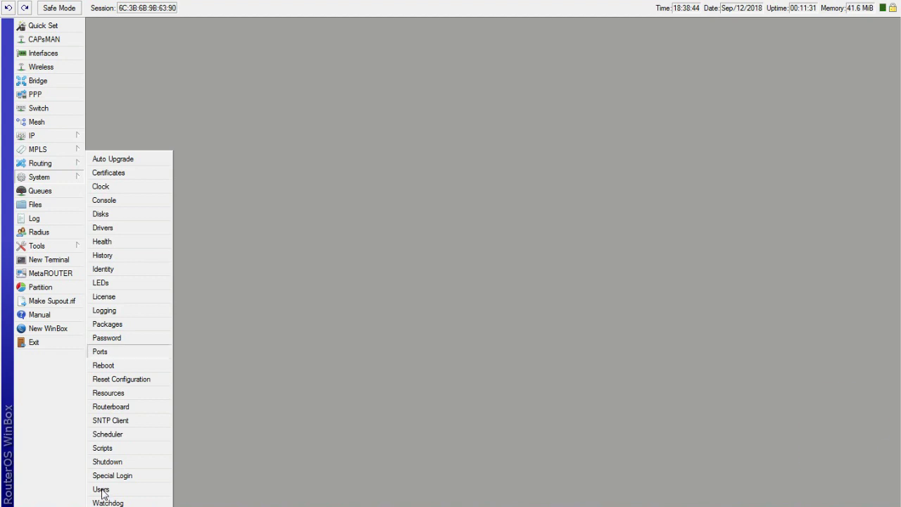
{"action": "left_click", "coordinate": [121, 433]}
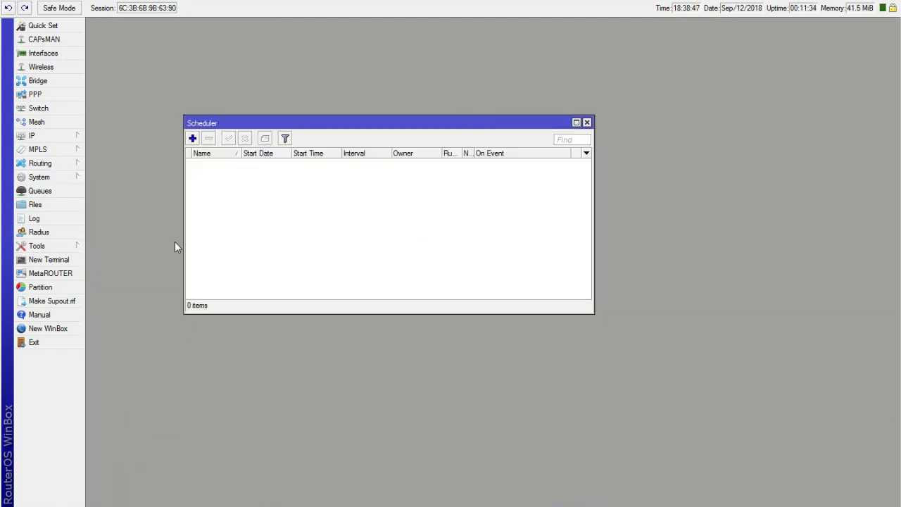
{"action": "left_click", "coordinate": [193, 138]}
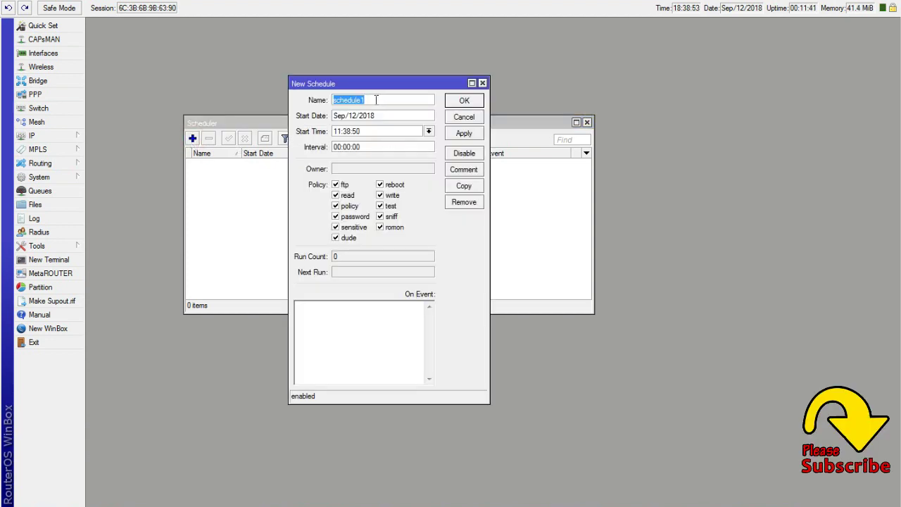
{"action": "type", "text": "jadwal"}
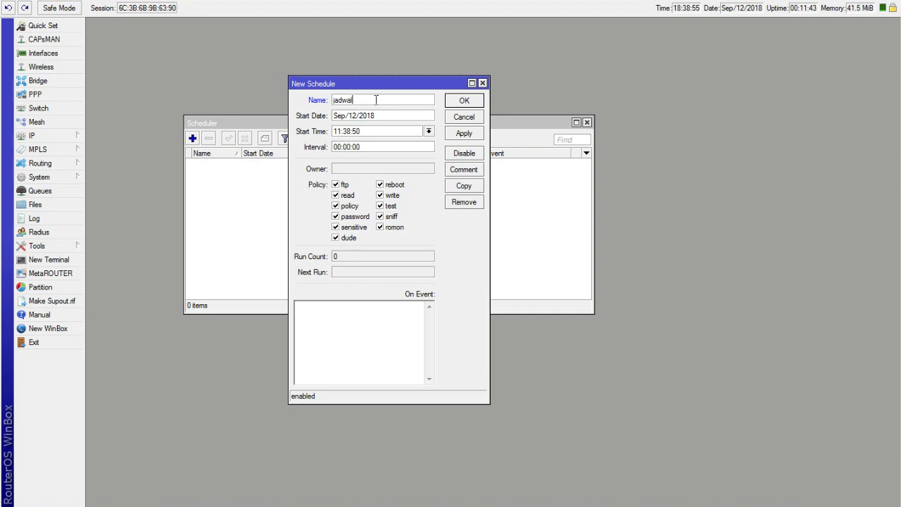
{"action": "type", "text": " reboot"}
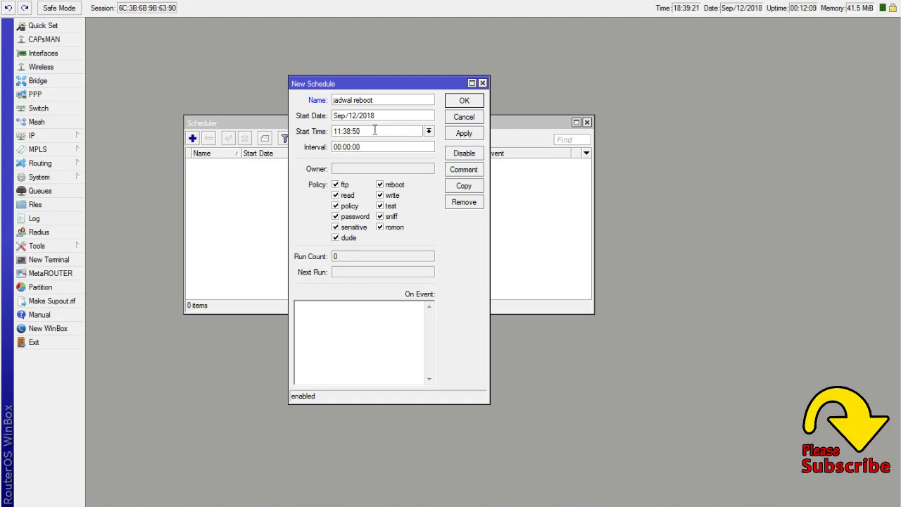
Set the schedule's start time to 04:00:00 and its interval to 1d 00:00:00.
{"action": "left_click", "coordinate": [374, 129]}
{"action": "left_click_drag", "start_coordinate": [367, 130], "coordinate": [328, 131]}
{"action": "left_click", "coordinate": [338, 131]}
{"action": "double_click", "coordinate": [338, 130]}
{"action": "type", "text": "04"}
{"action": "key", "text": "BackSpace"}
{"action": "key", "text": "BackSpace"}
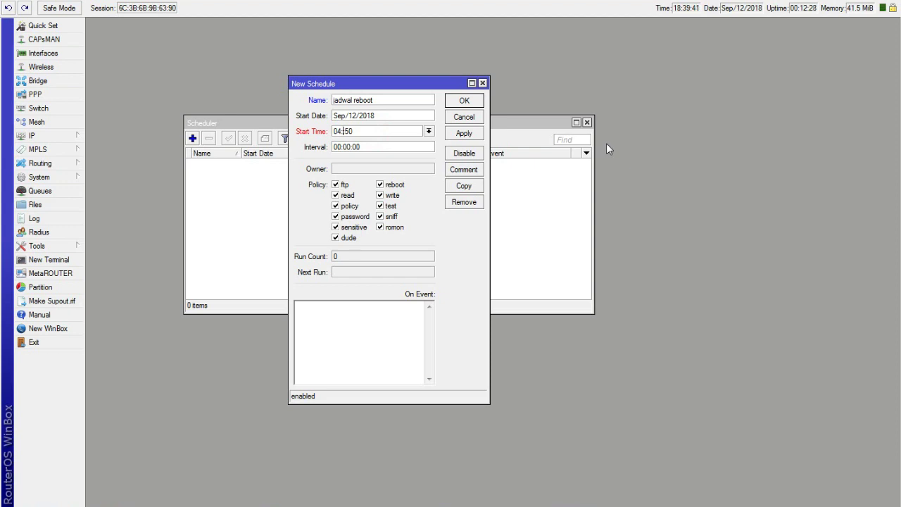
{"action": "type", "text": "00"}
{"action": "key", "text": "Delete"}
{"action": "left_click", "coordinate": [338, 147]}
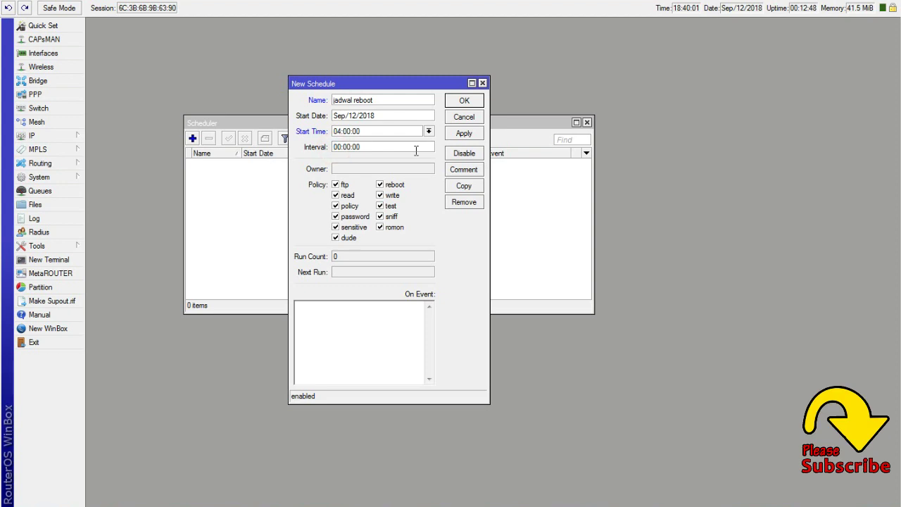
{"action": "type", "text": "1d"}
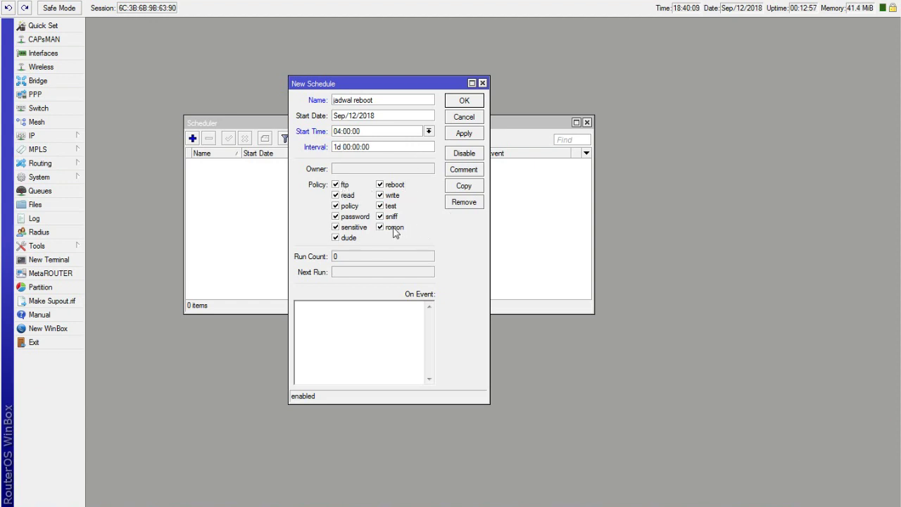
Disable the ftp, read, policy, password, sensitive, dude, romon, sniff, test and write policies, keeping only reboot enabled.
{"action": "left_click", "coordinate": [344, 185]}
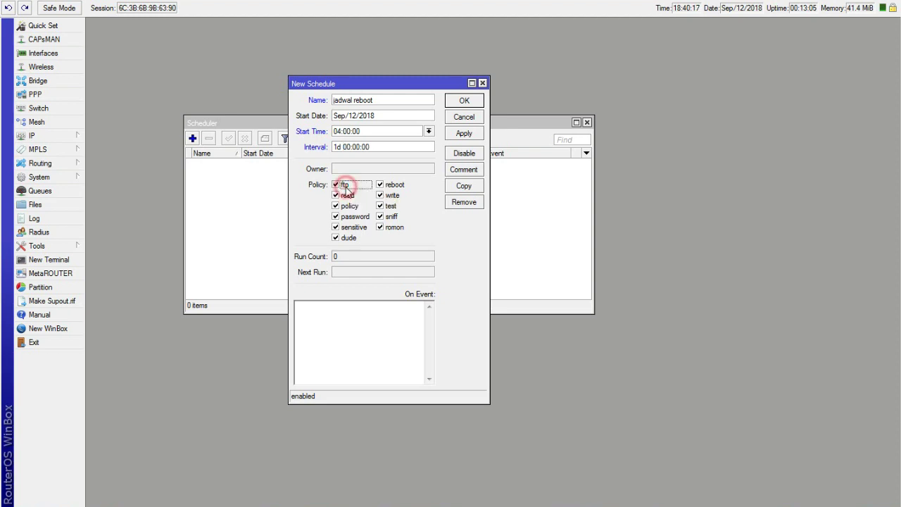
{"action": "left_click", "coordinate": [344, 195]}
{"action": "left_click", "coordinate": [347, 205]}
{"action": "left_click", "coordinate": [345, 217]}
{"action": "left_click", "coordinate": [345, 226]}
{"action": "left_click", "coordinate": [346, 237]}
{"action": "left_click", "coordinate": [392, 227]}
{"action": "left_click", "coordinate": [386, 217]}
{"action": "left_click", "coordinate": [386, 205]}
{"action": "left_click", "coordinate": [386, 195]}
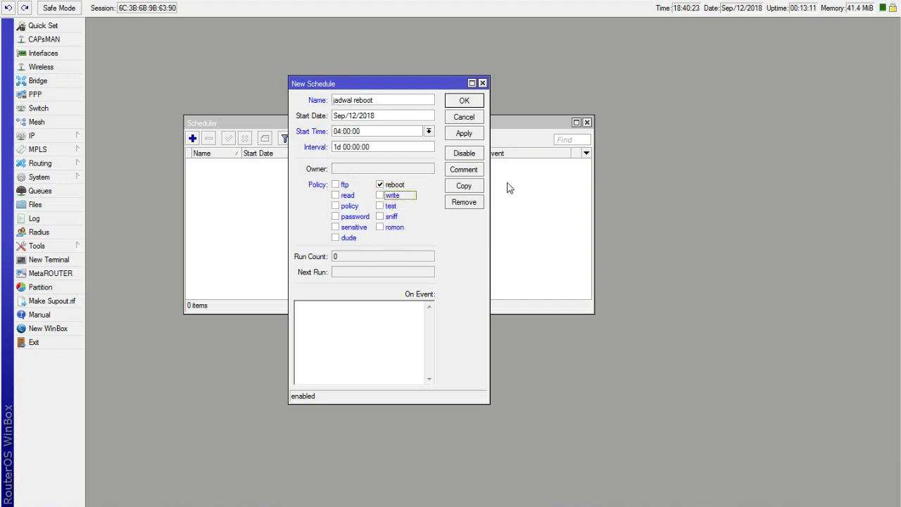
Enter "/sytem reboot" as the schedule's On Event command and save the new schedule.
{"action": "left_click", "coordinate": [364, 313]}
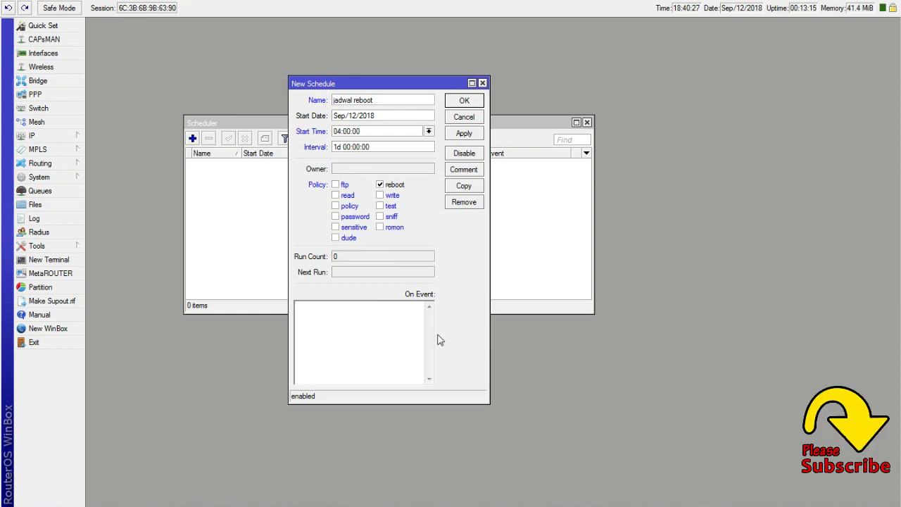
{"action": "type", "text": "/"}
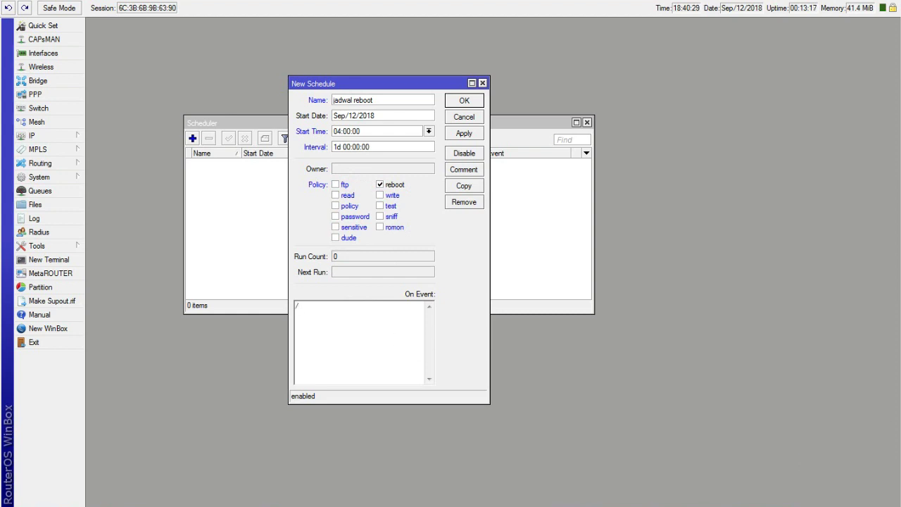
{"action": "type", "text": "syte"}
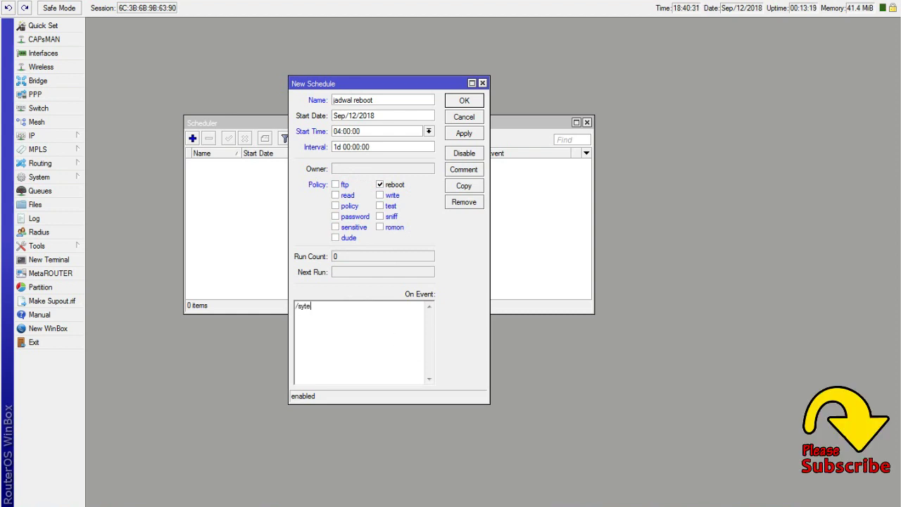
{"action": "type", "text": "m reboot"}
{"action": "left_click", "coordinate": [464, 133]}
{"action": "left_click", "coordinate": [466, 102]}
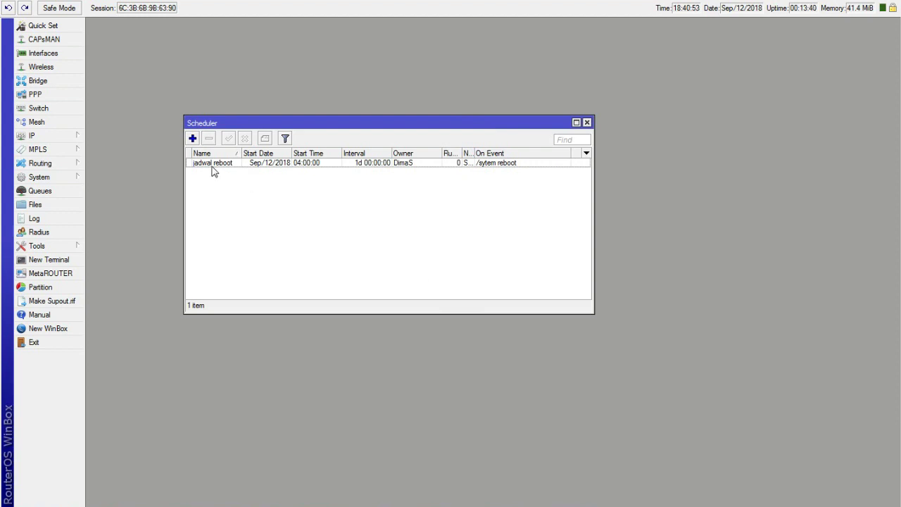
Review the saved "jadwal reboot" schedule's settings and next run time, and close the Scheduler.
{"action": "double_click", "coordinate": [282, 165]}
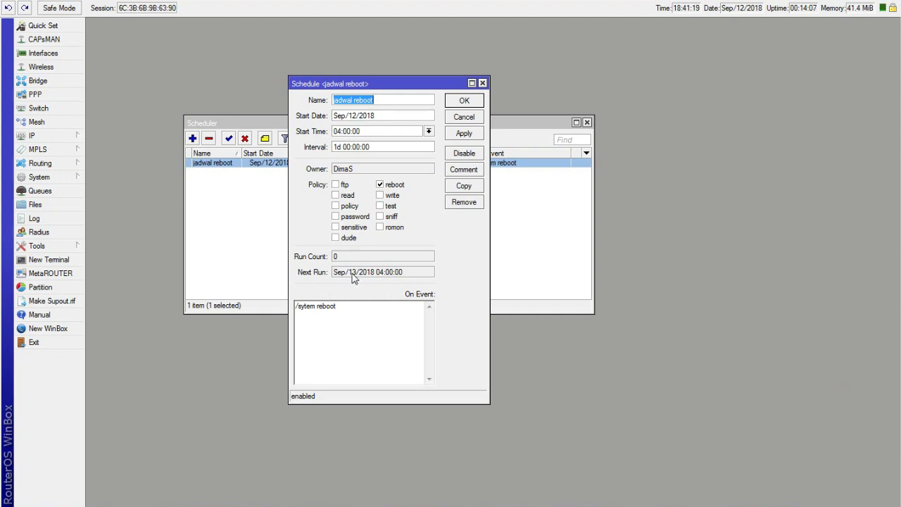
{"action": "left_click", "coordinate": [464, 135]}
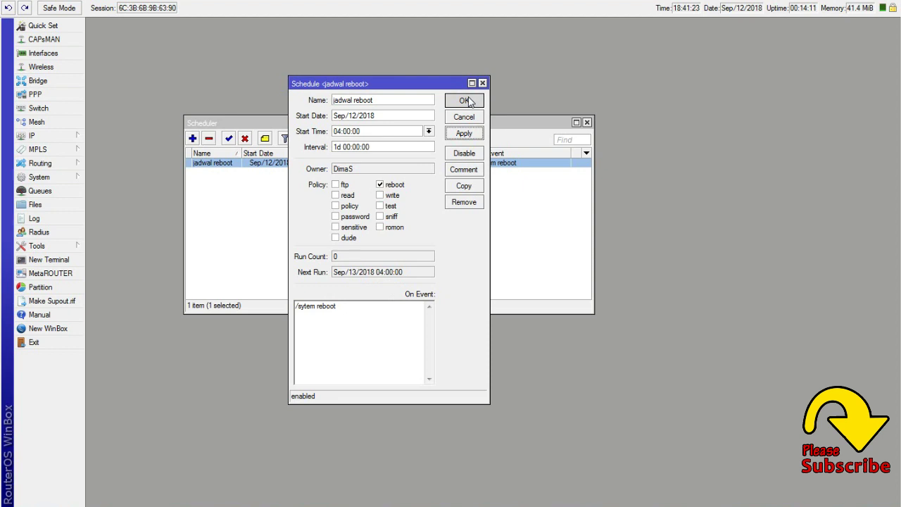
{"action": "left_click", "coordinate": [468, 100]}
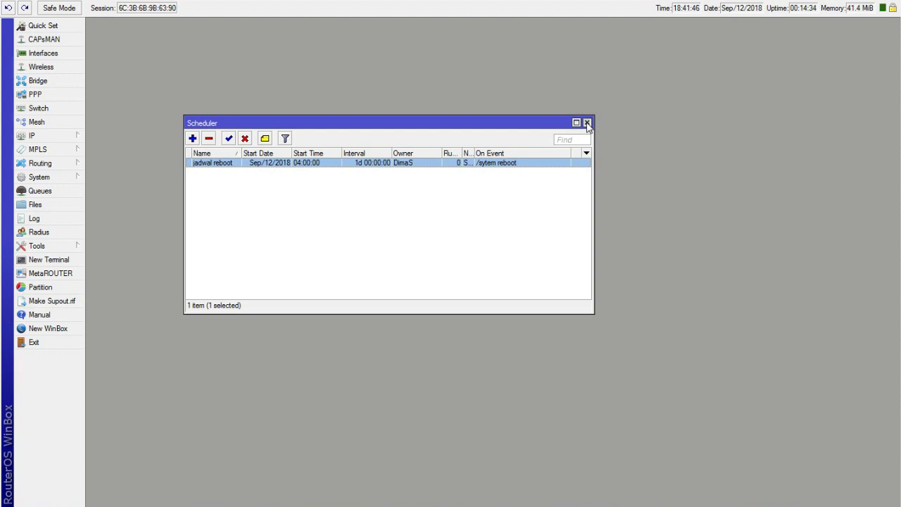
{"action": "left_click", "coordinate": [588, 124]}
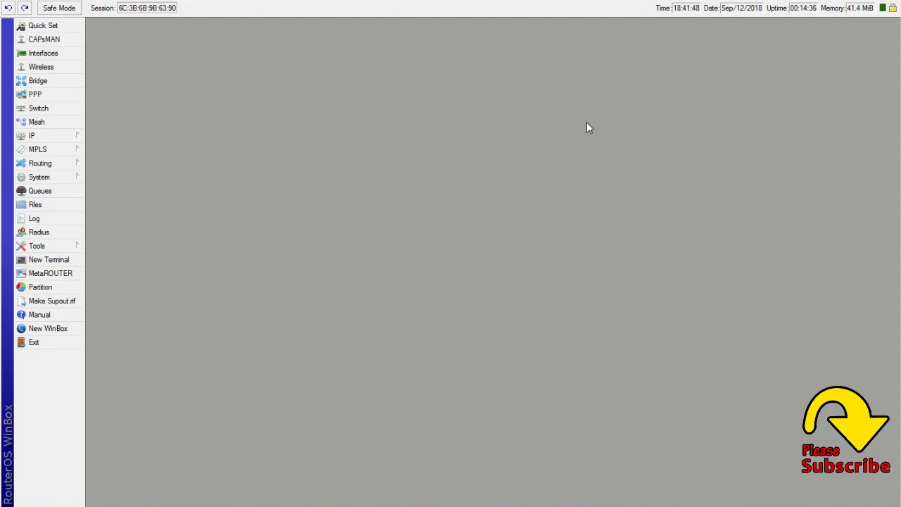